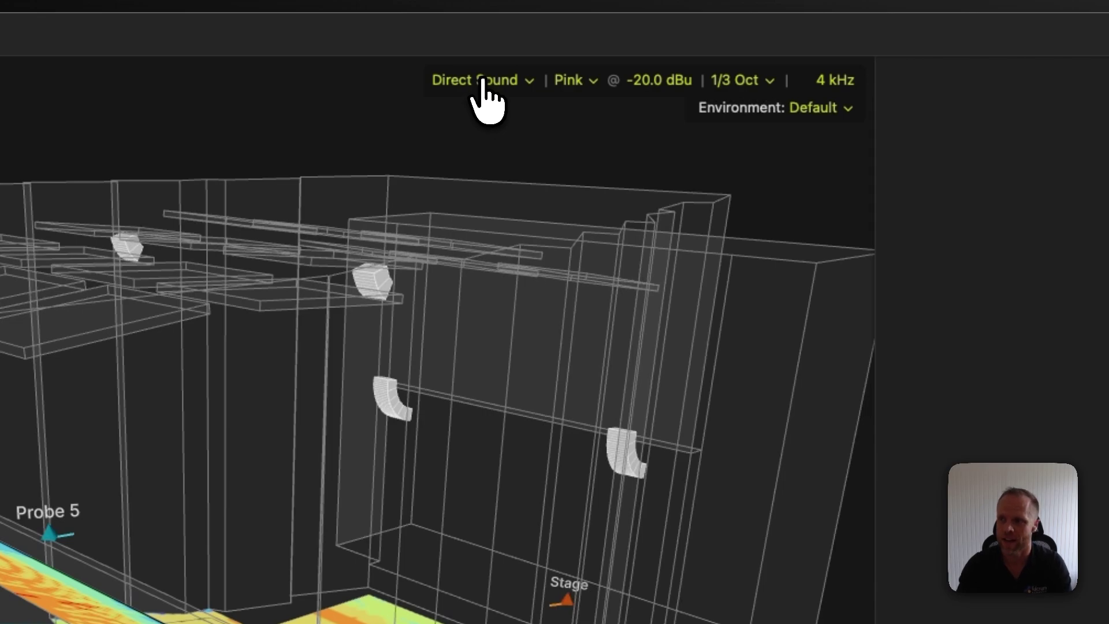
- Examine the available mapping modes, signal types and octave banding options for the sound mapping
{"action": "left_click", "coordinate": [483, 80]}
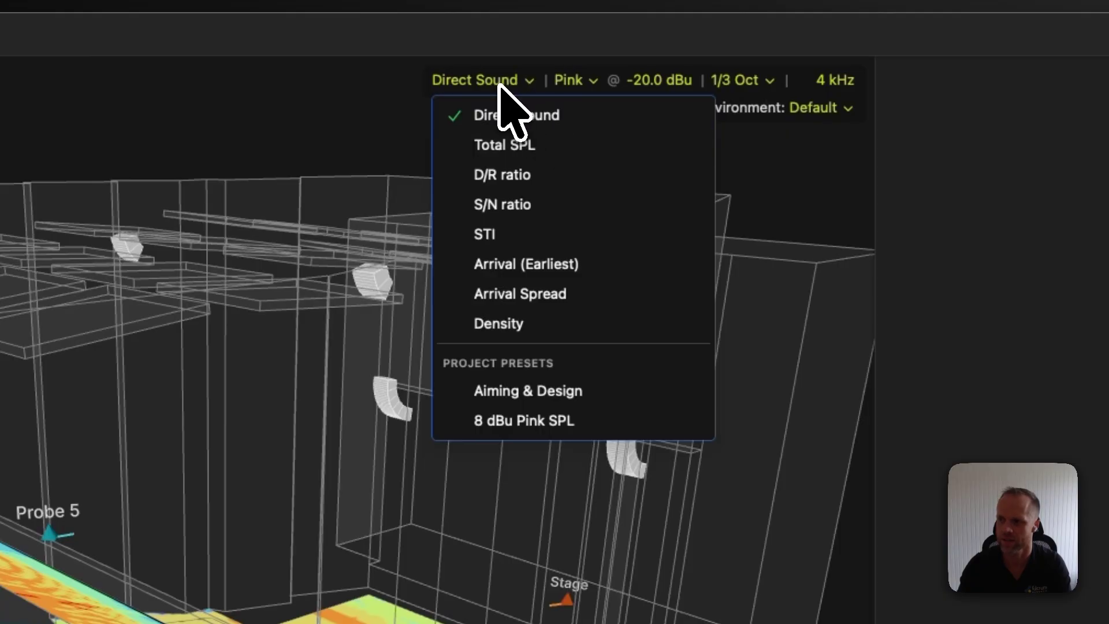
{"action": "left_click", "coordinate": [526, 81]}
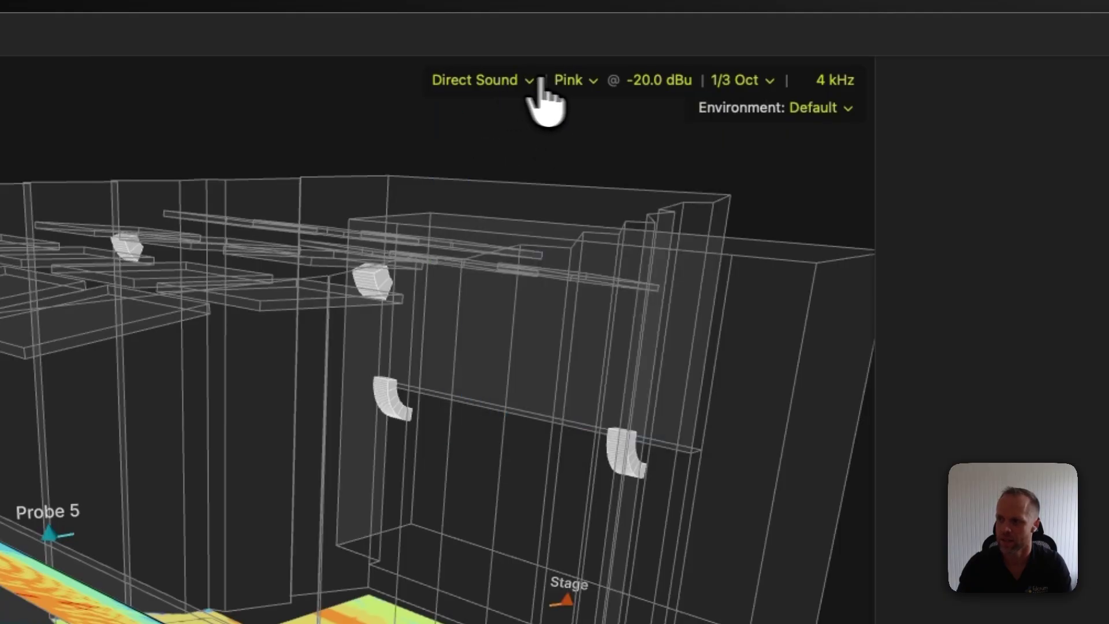
{"action": "left_click", "coordinate": [581, 84]}
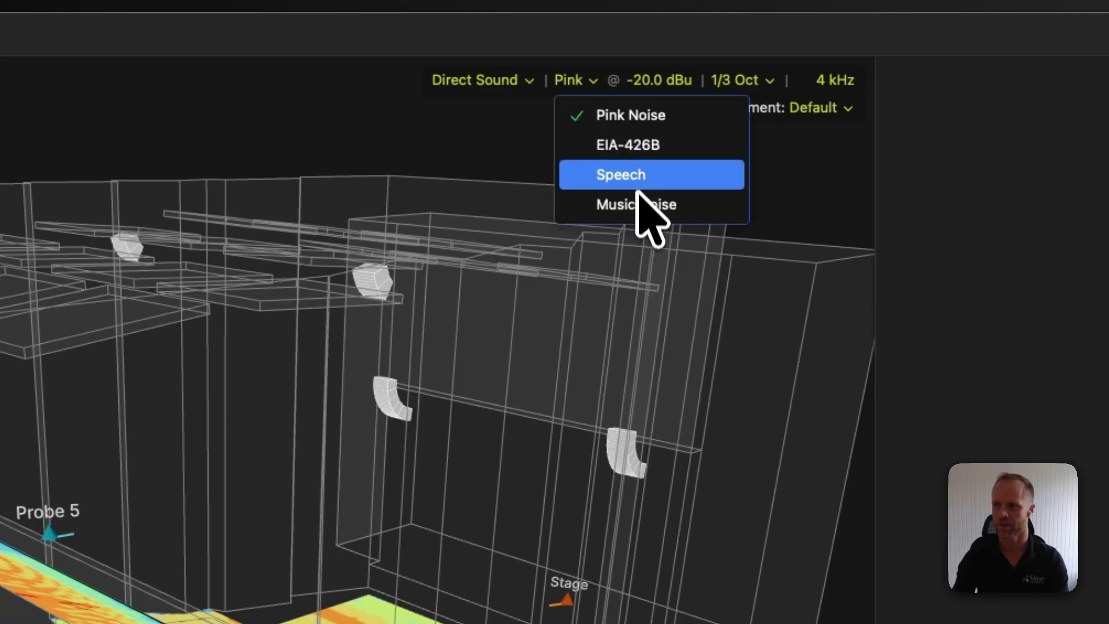
{"action": "left_click", "coordinate": [584, 86]}
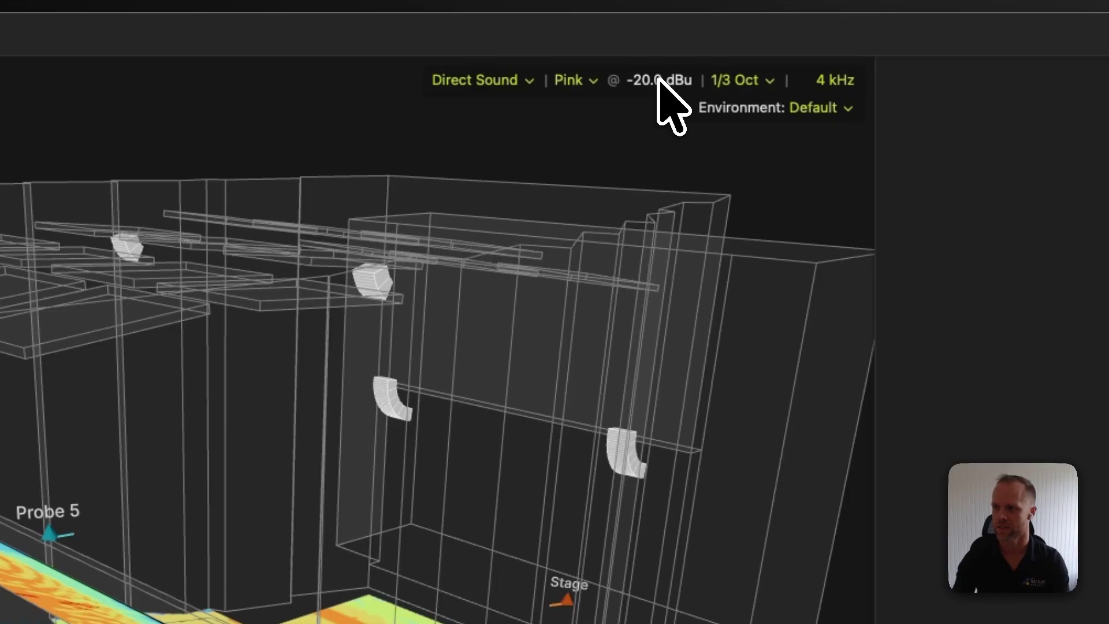
{"action": "left_click", "coordinate": [767, 82]}
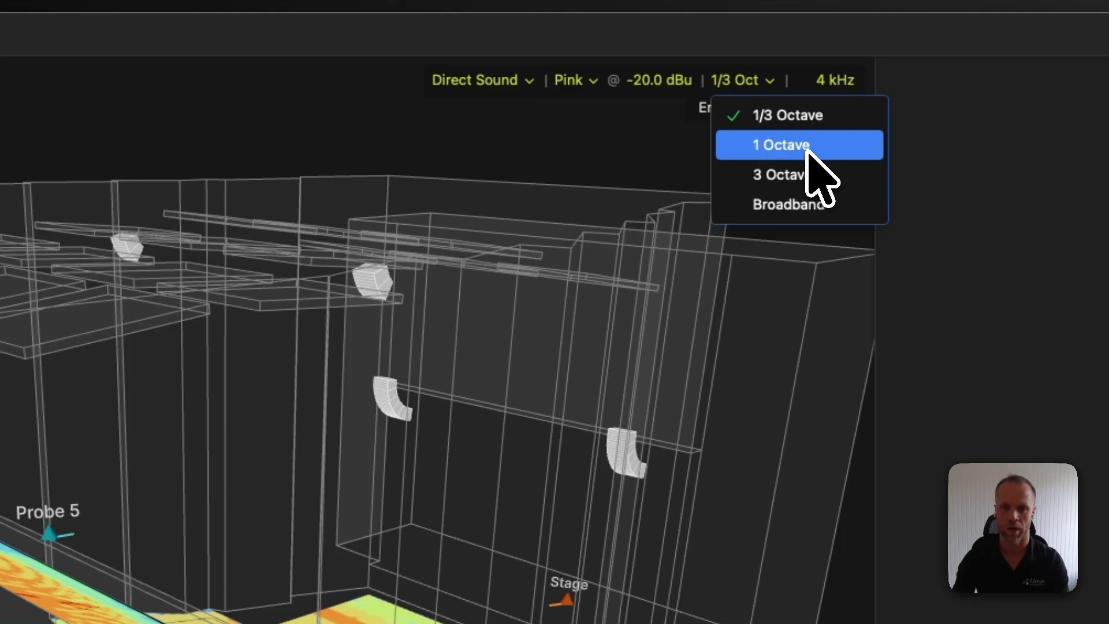
{"action": "left_click", "coordinate": [800, 115]}
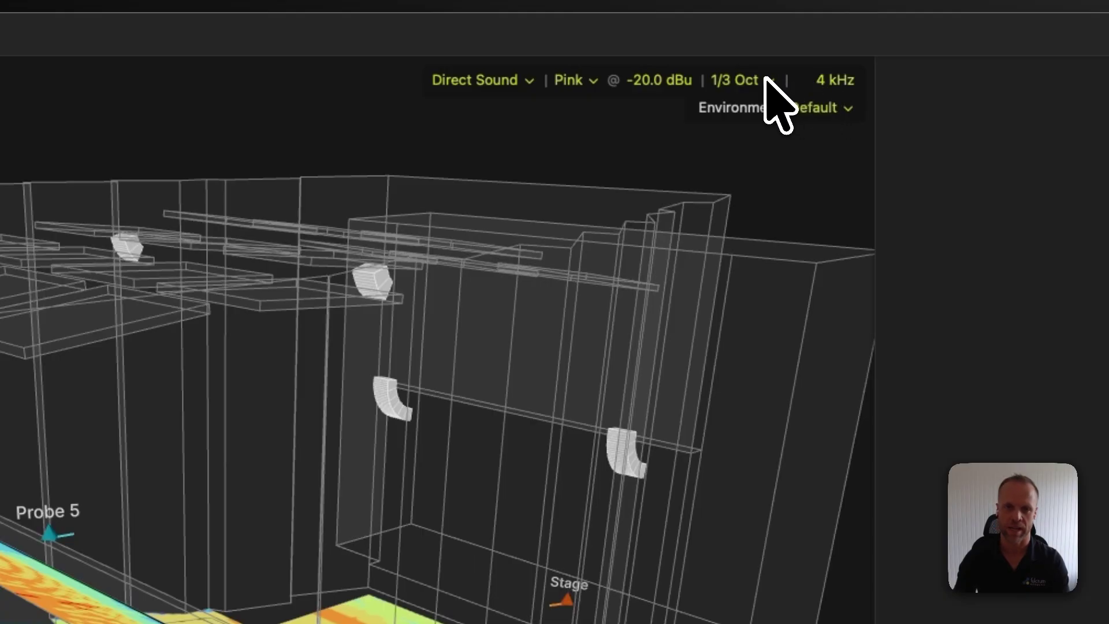
- Set the mapping frequency to 400 Hz
{"action": "left_click", "coordinate": [845, 92]}
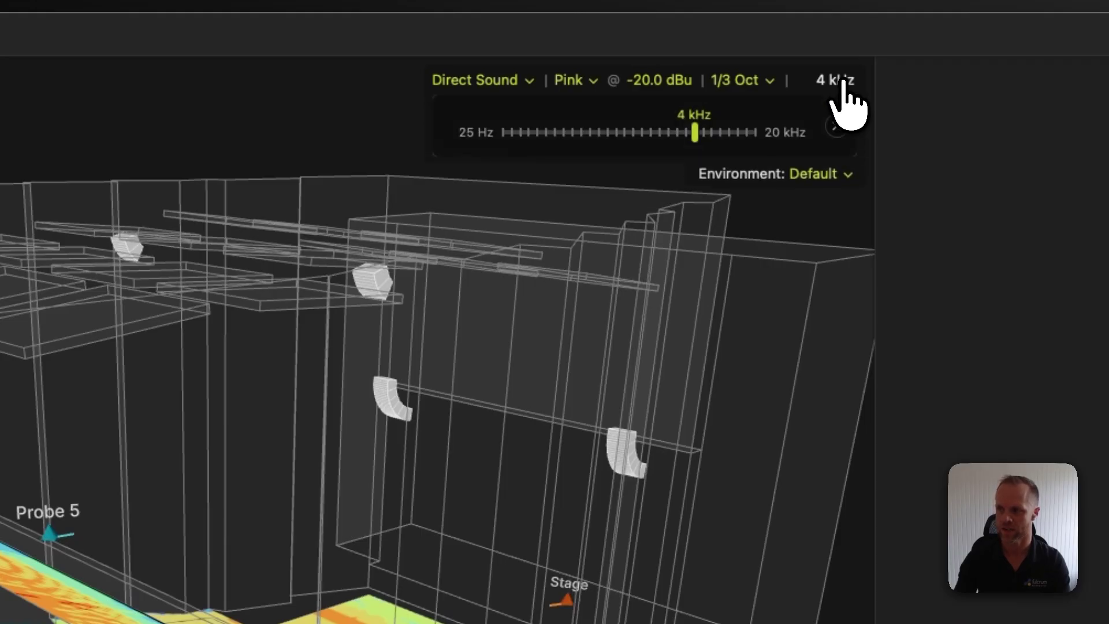
{"action": "left_click_drag", "start_coordinate": [695, 132], "coordinate": [607, 134]}
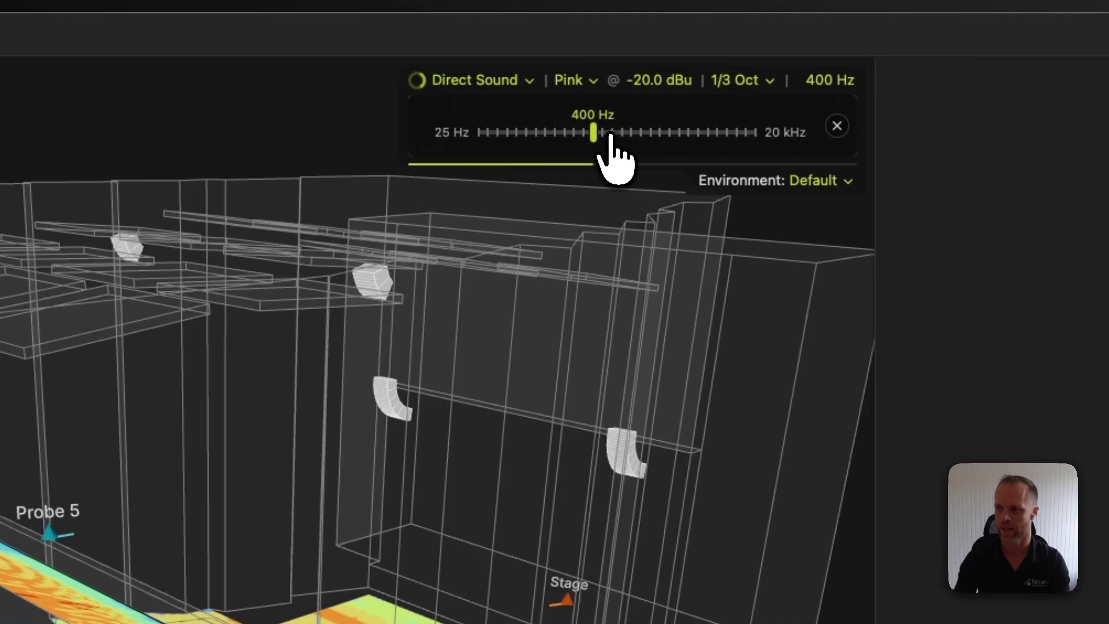
{"action": "left_click", "coordinate": [837, 126]}
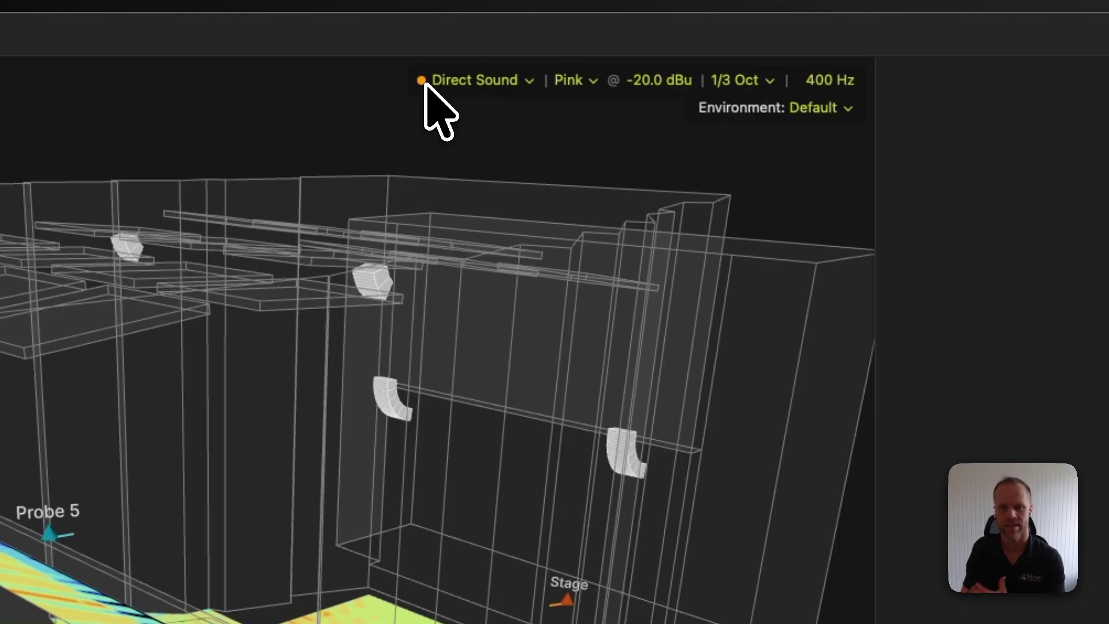
- Set the mapping frequency to 1 kHz and the analysis banding to 1 Octave
{"action": "left_click", "coordinate": [833, 85]}
{"action": "left_click_drag", "start_coordinate": [601, 133], "coordinate": [638, 133]}
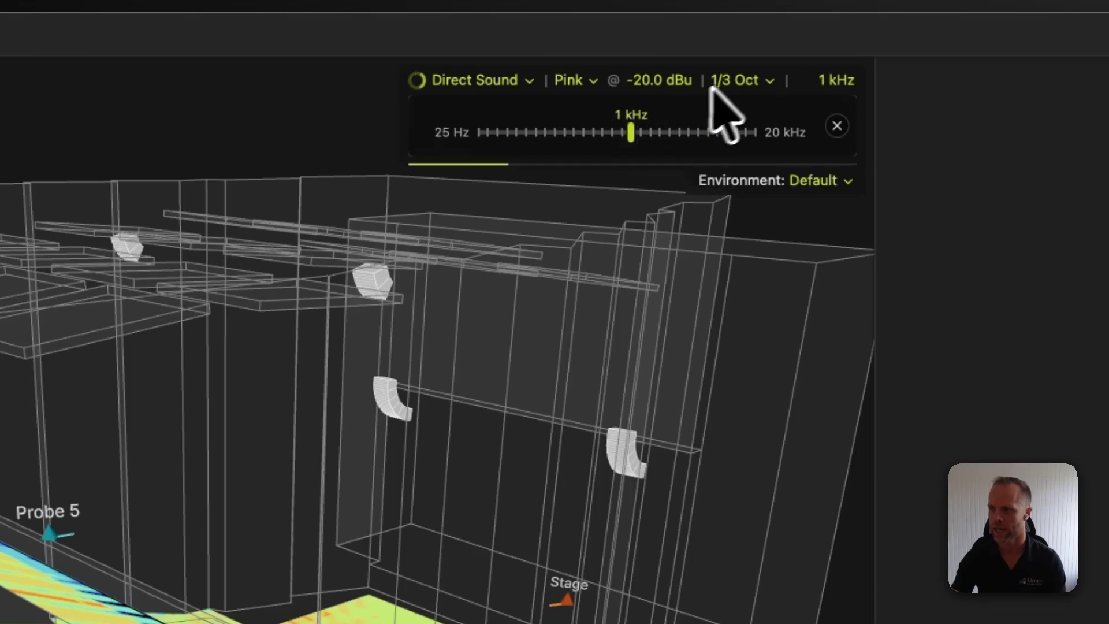
{"action": "left_click", "coordinate": [757, 87]}
{"action": "left_click", "coordinate": [768, 145]}
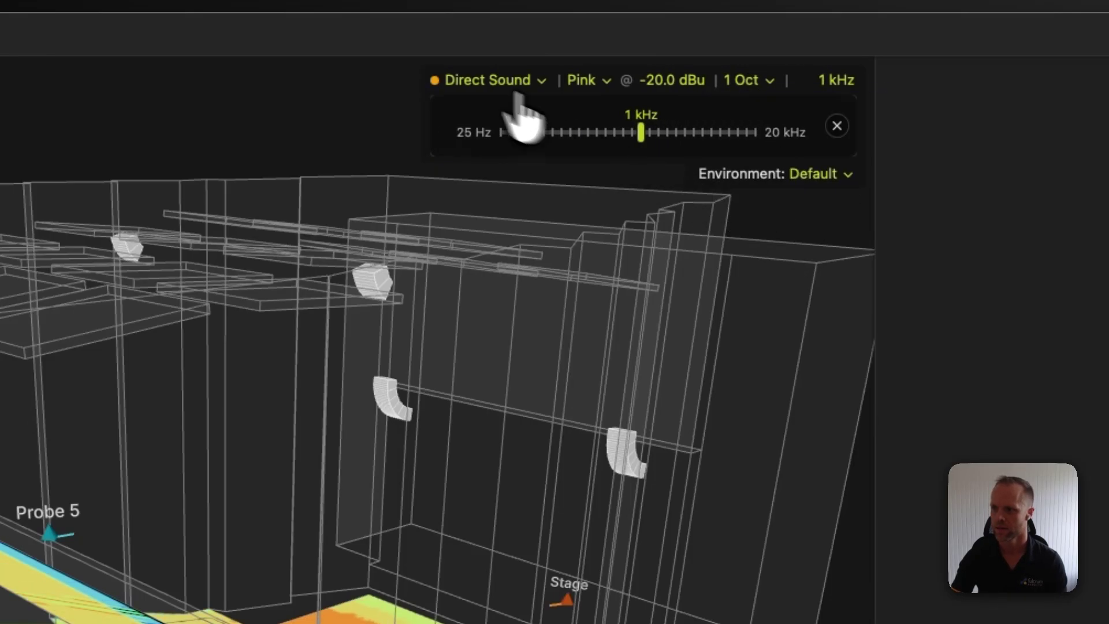
- Save the modified mapping settings as a project preset named "Direct Sound - 1k" and hide the frequency slider
{"action": "left_click", "coordinate": [490, 82]}
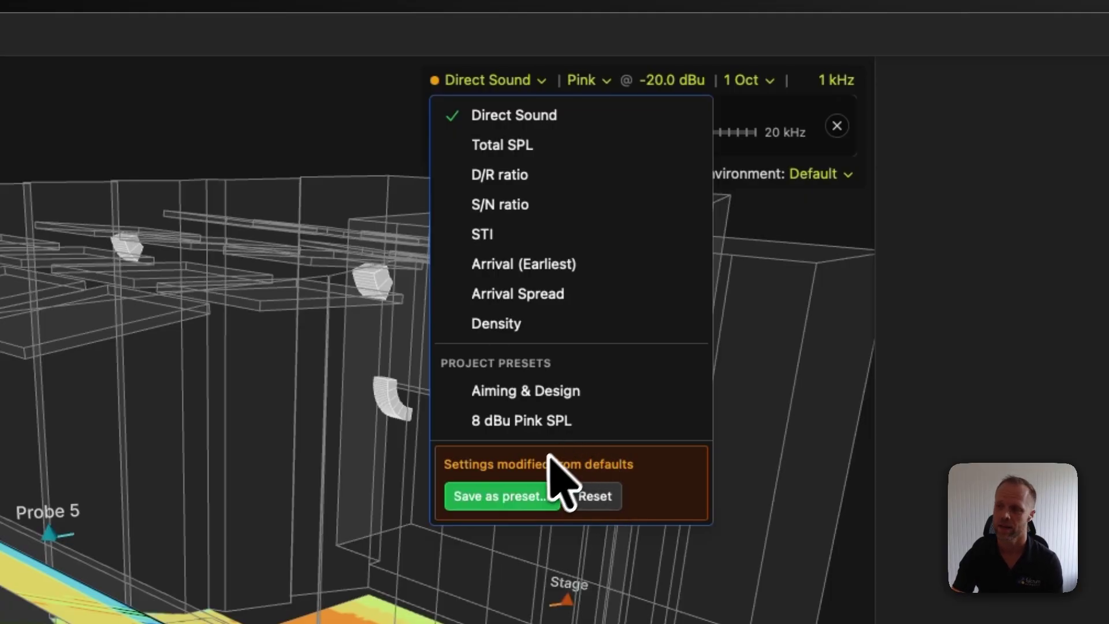
{"action": "left_click", "coordinate": [523, 496]}
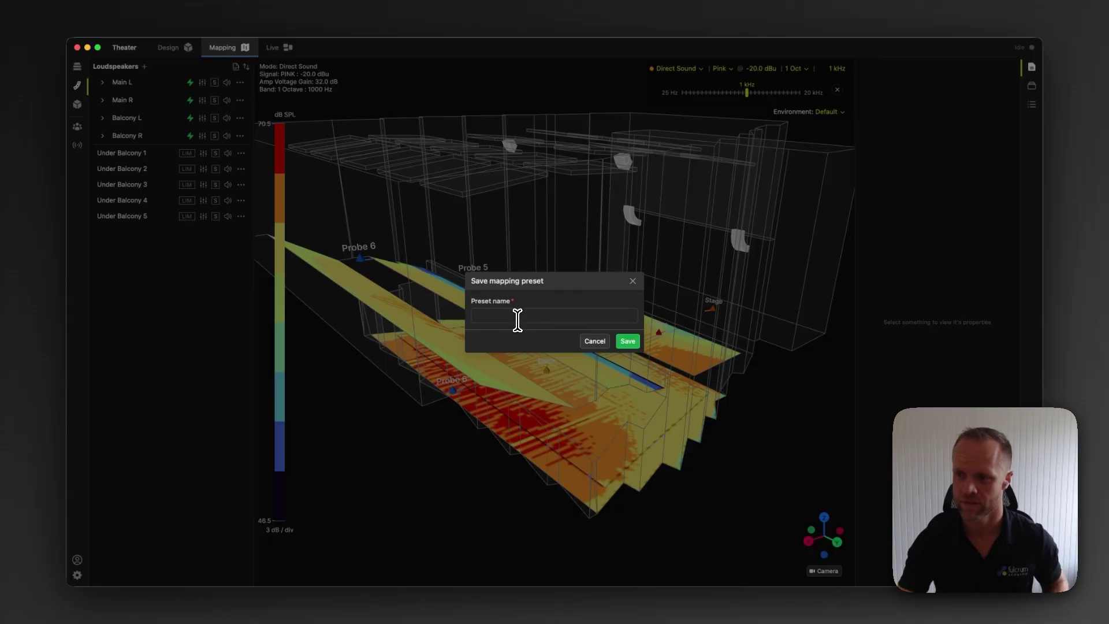
{"action": "left_click", "coordinate": [518, 316]}
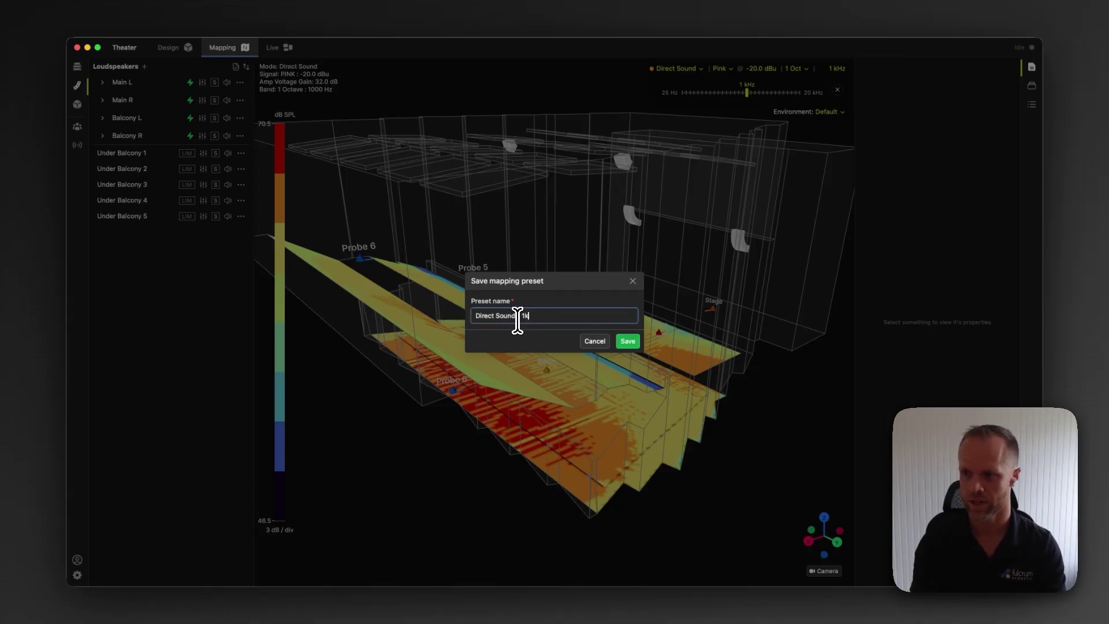
{"action": "left_click", "coordinate": [626, 342]}
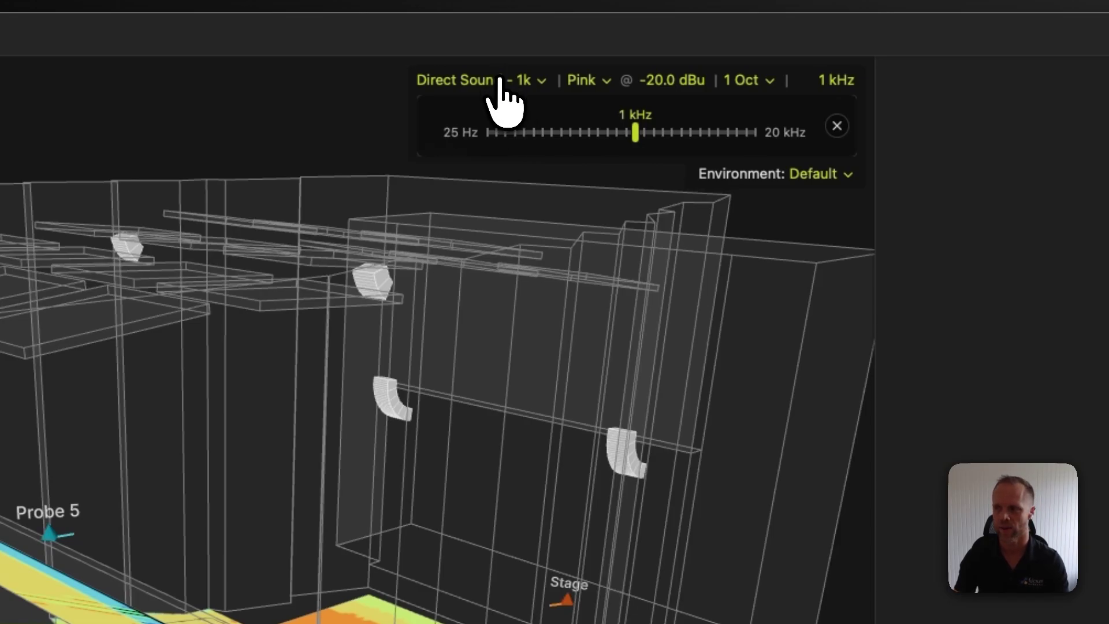
{"action": "left_click", "coordinate": [836, 126]}
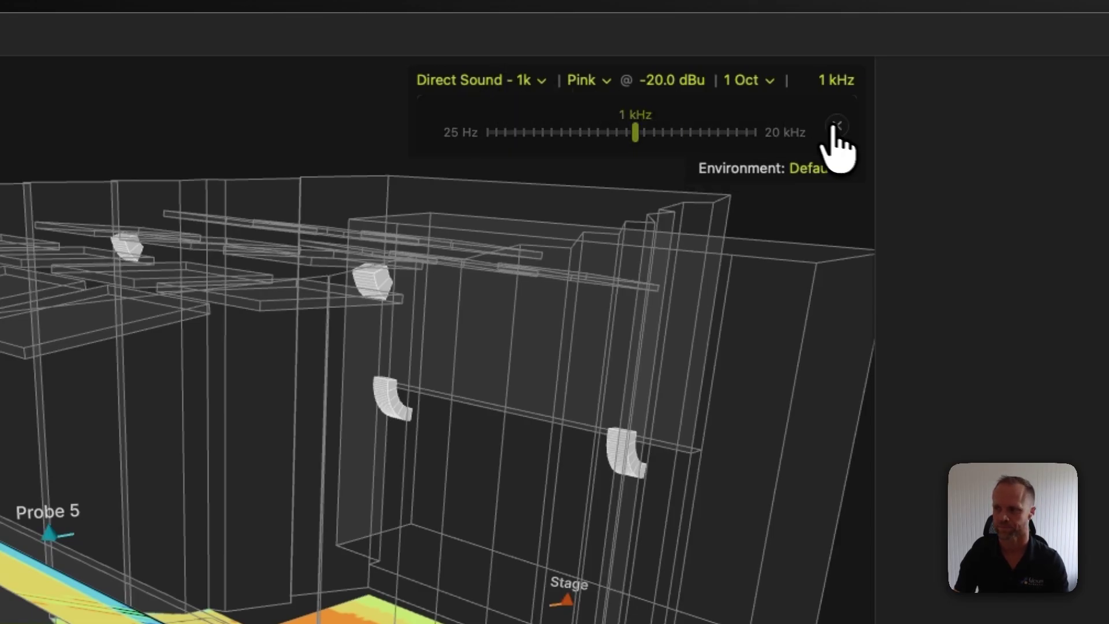
- Switch the mapping to the standard Direct Sound mode and back to the Direct Sound - 1k preset
{"action": "left_click", "coordinate": [485, 82]}
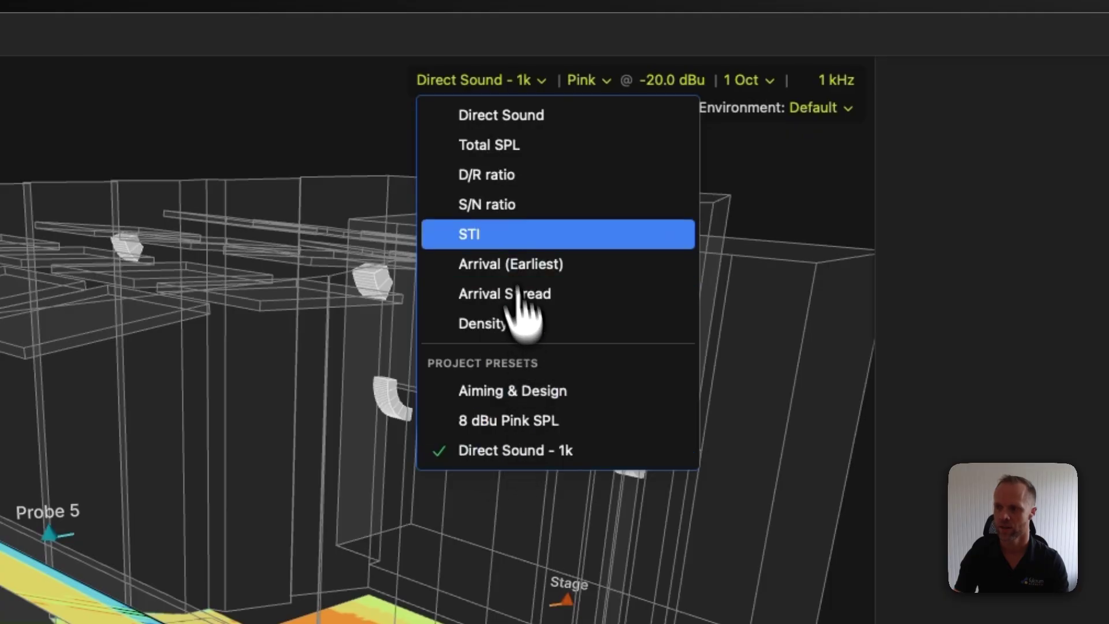
{"action": "left_click", "coordinate": [497, 116]}
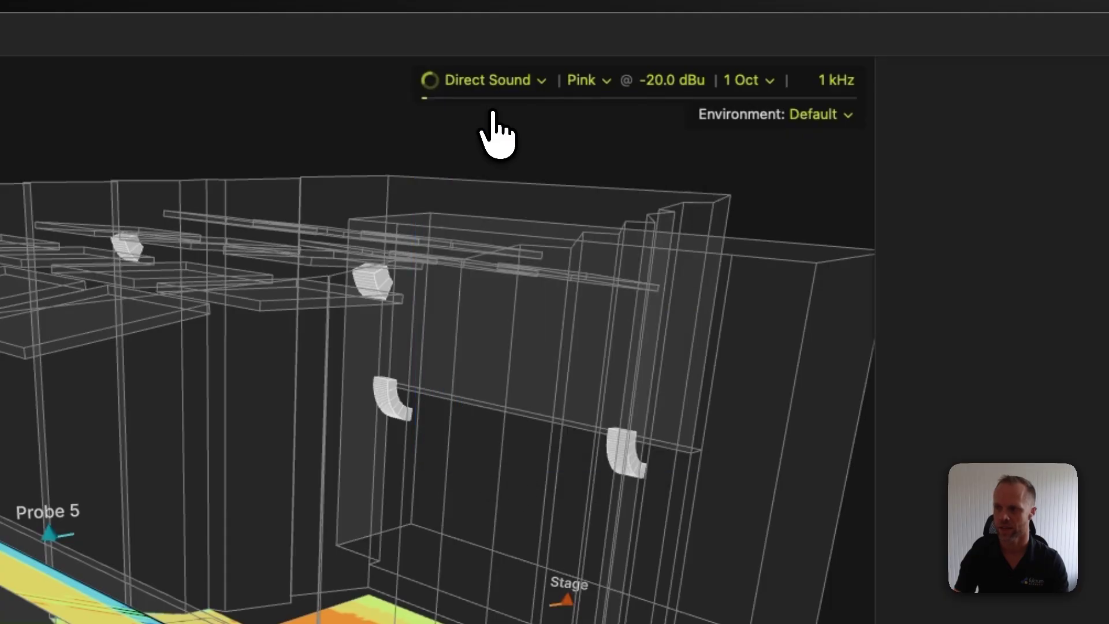
{"action": "left_click", "coordinate": [507, 81]}
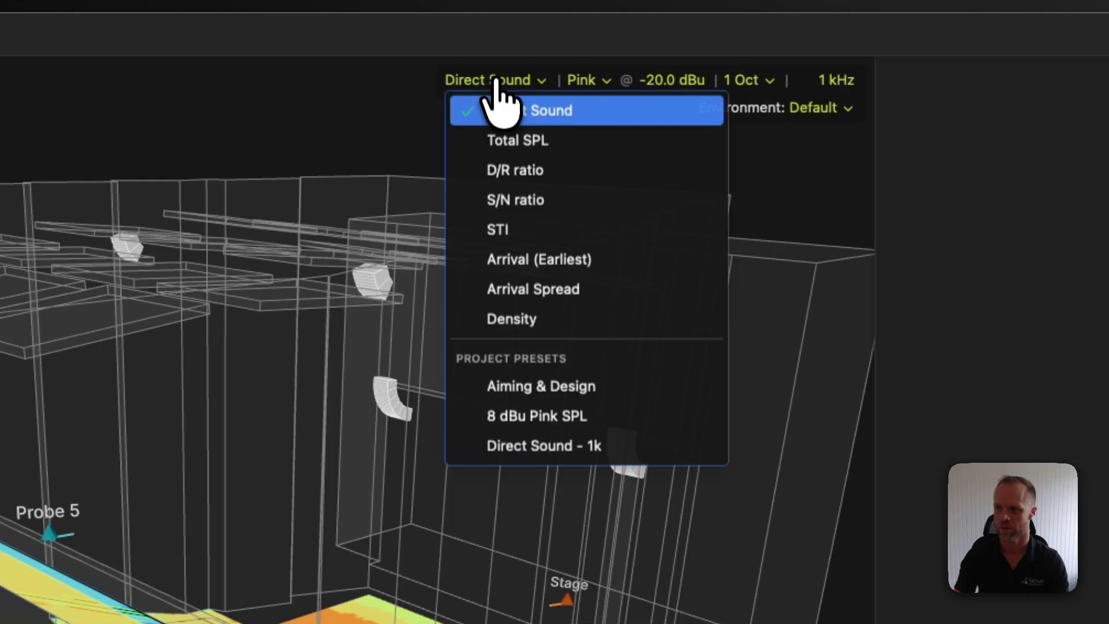
{"action": "left_click", "coordinate": [526, 451]}
{"action": "left_click", "coordinate": [502, 86]}
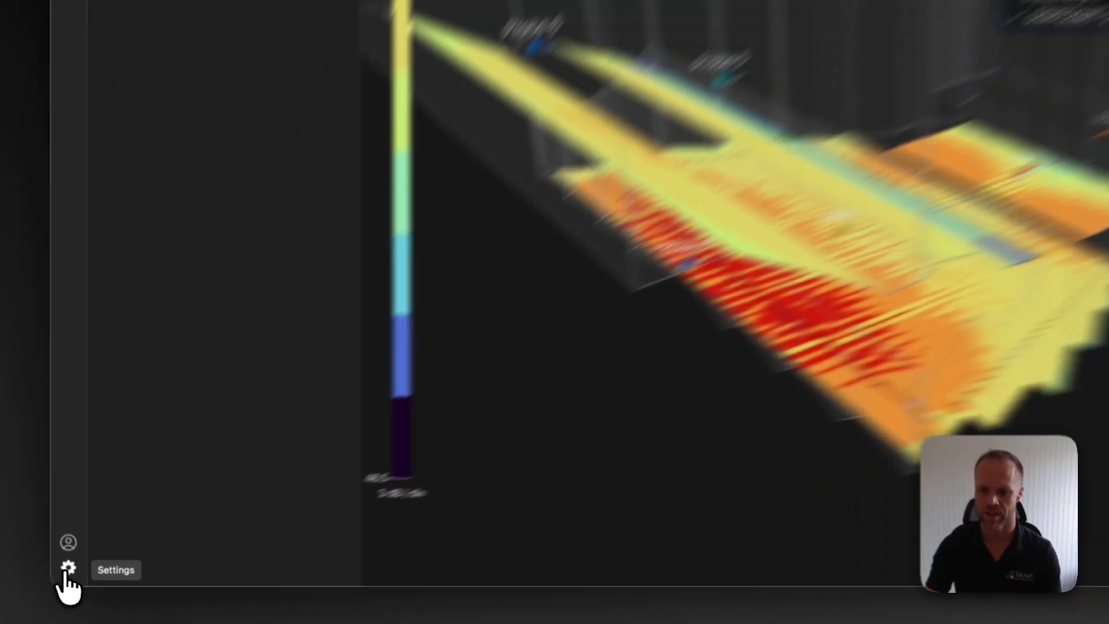
- Copy the Direct Sound - 1k project preset to the user presets in the project's mapping settings
{"action": "left_click", "coordinate": [60, 564]}
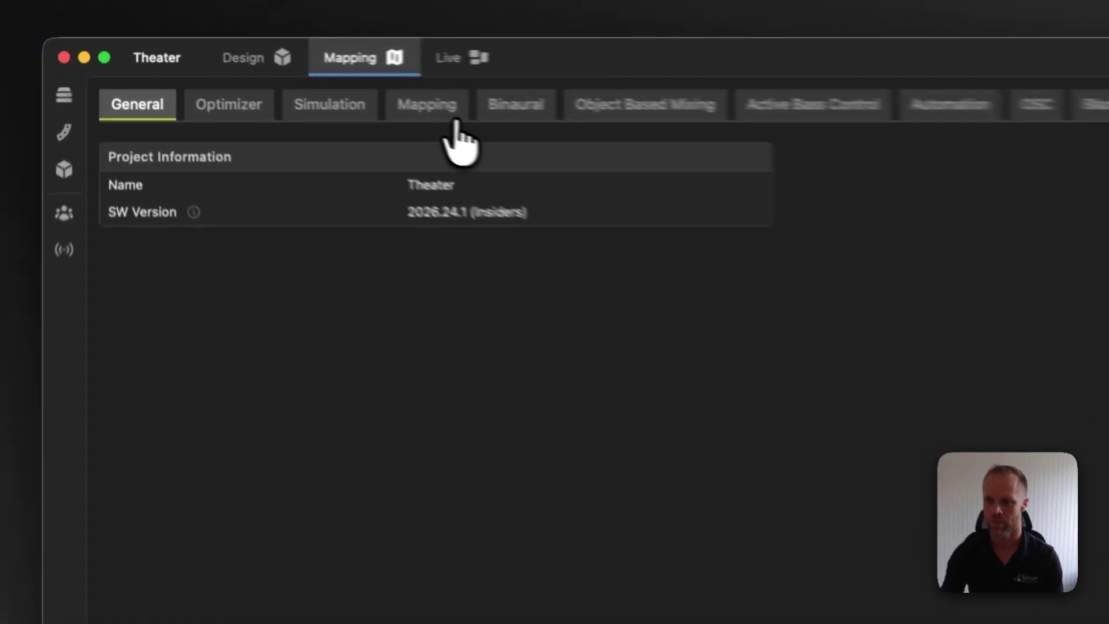
{"action": "left_click", "coordinate": [271, 72]}
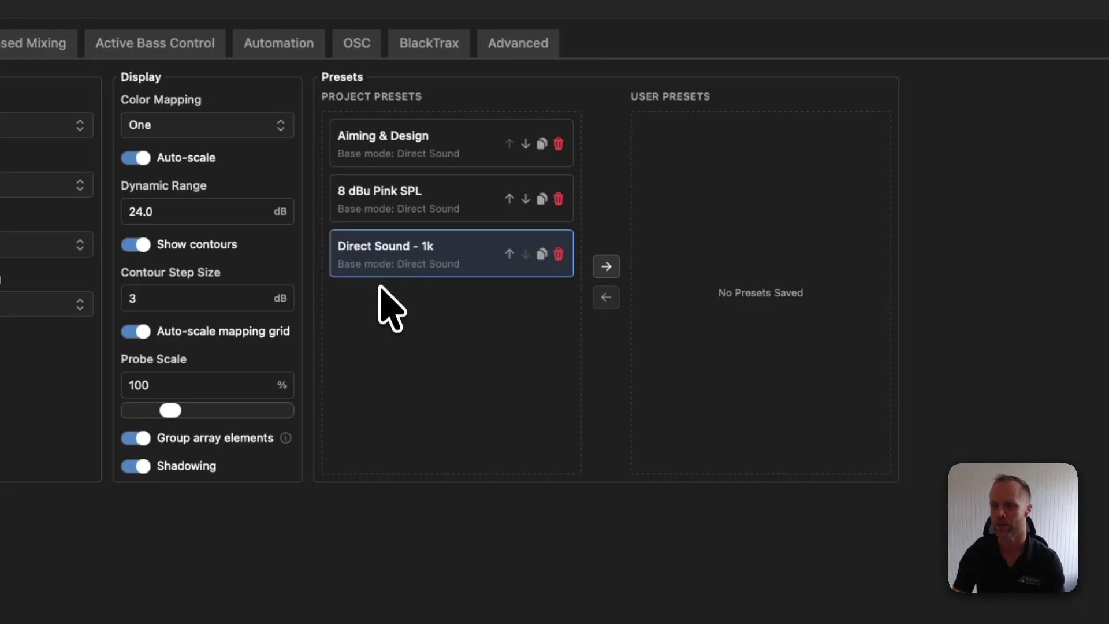
{"action": "left_click", "coordinate": [606, 267]}
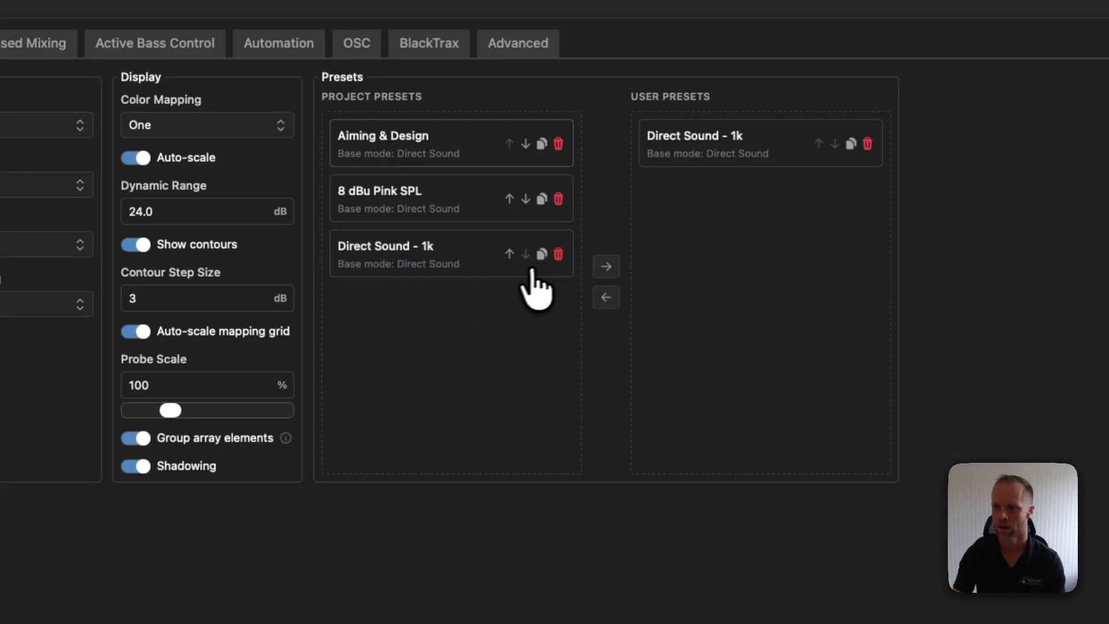
- Delete Direct Sound - 1k from the project presets and select its copy in the user presets
{"action": "left_click", "coordinate": [465, 271]}
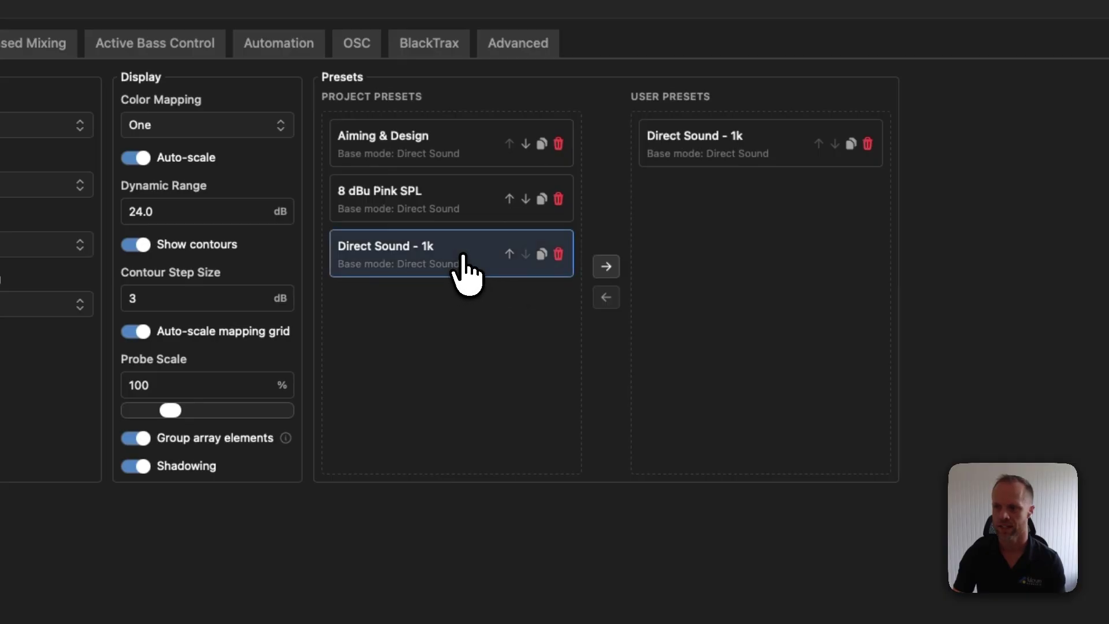
{"action": "left_click", "coordinate": [558, 254]}
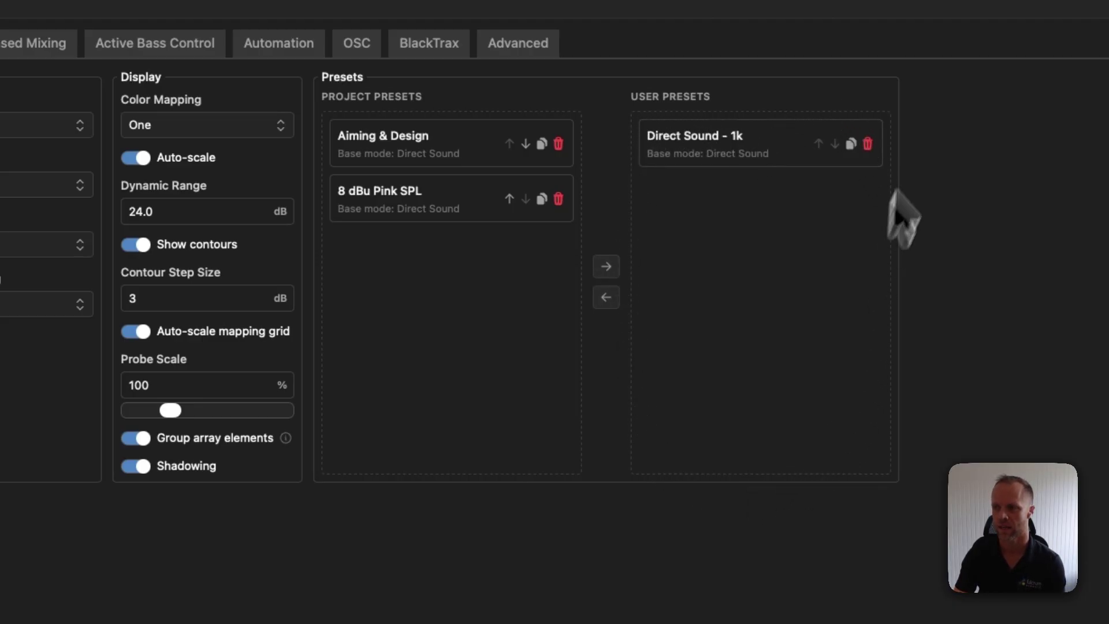
{"action": "left_click", "coordinate": [717, 172]}
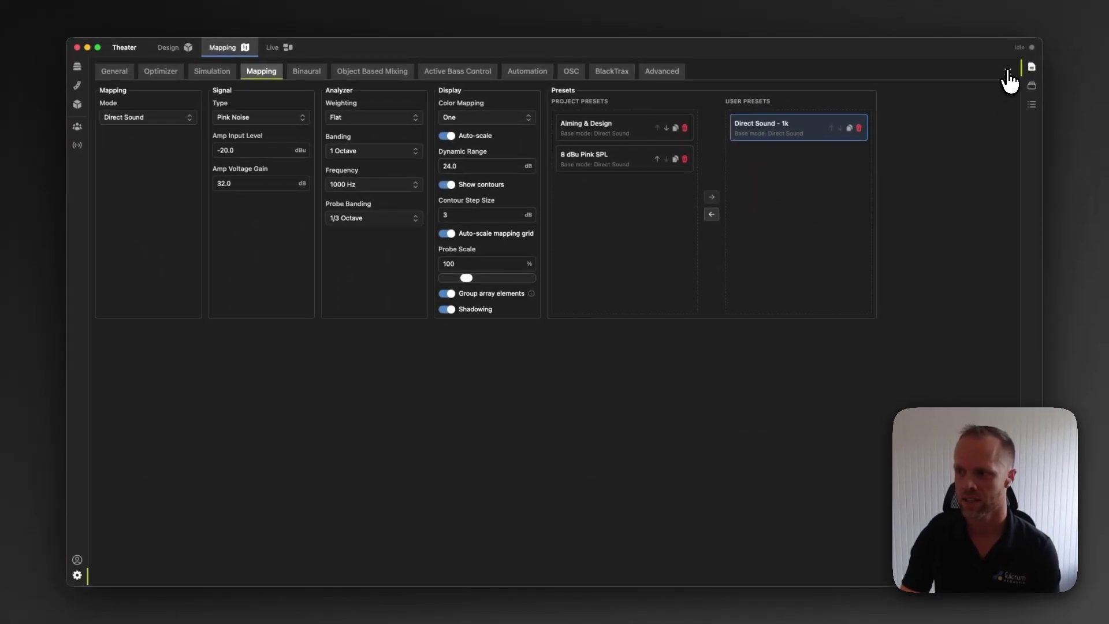
- Close the settings and add the Direct Sound - 1k user preset to the project as the active mapping
{"action": "left_click", "coordinate": [1007, 73]}
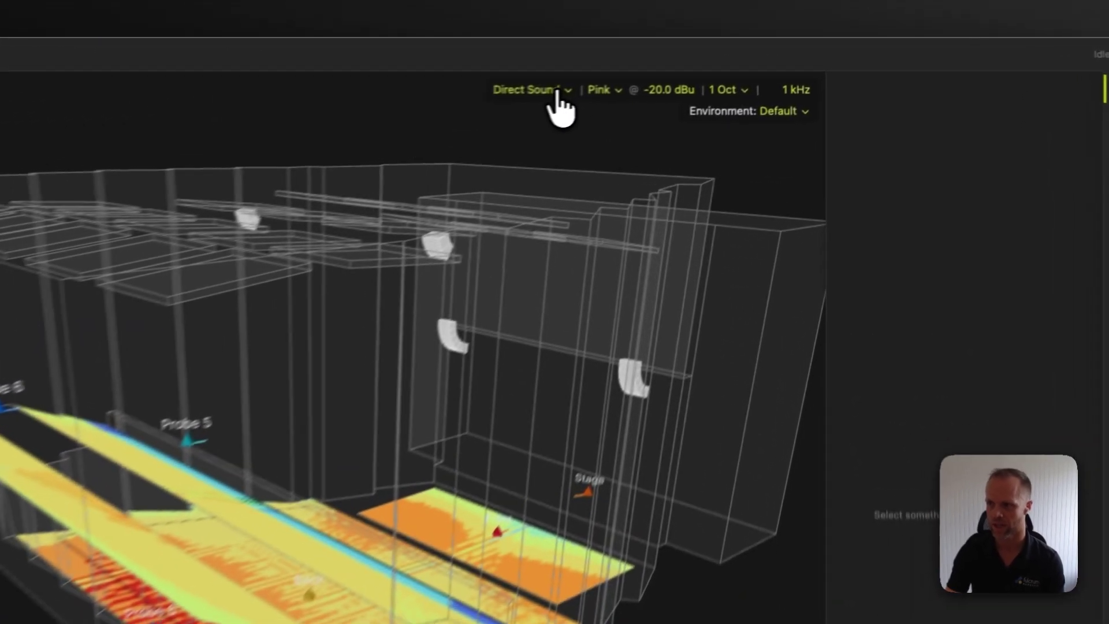
{"action": "left_click", "coordinate": [695, 69]}
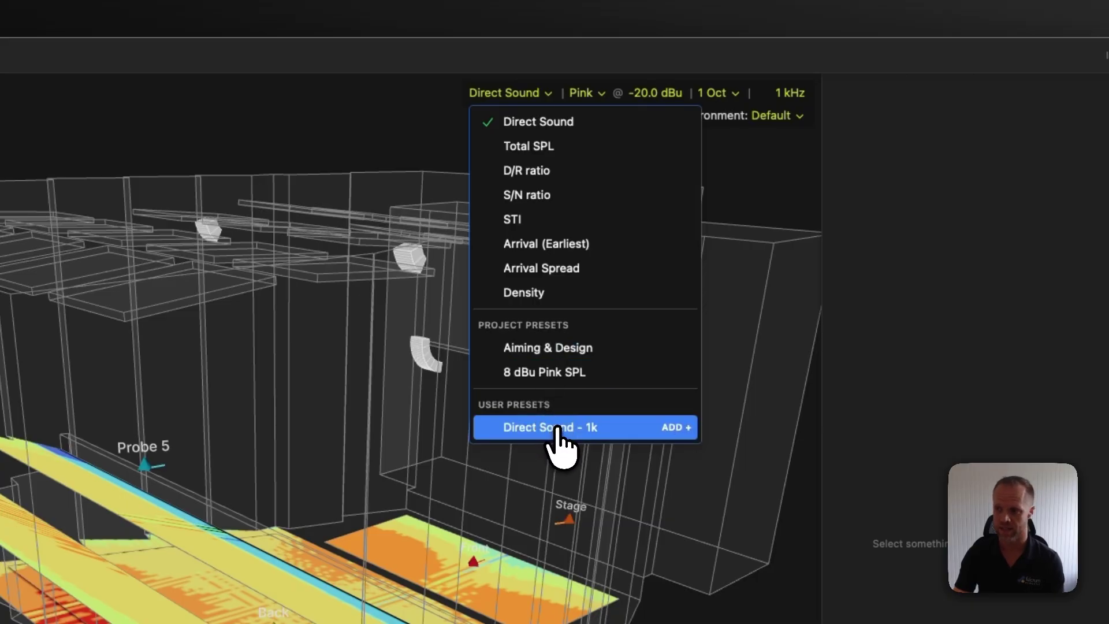
{"action": "left_click", "coordinate": [681, 429]}
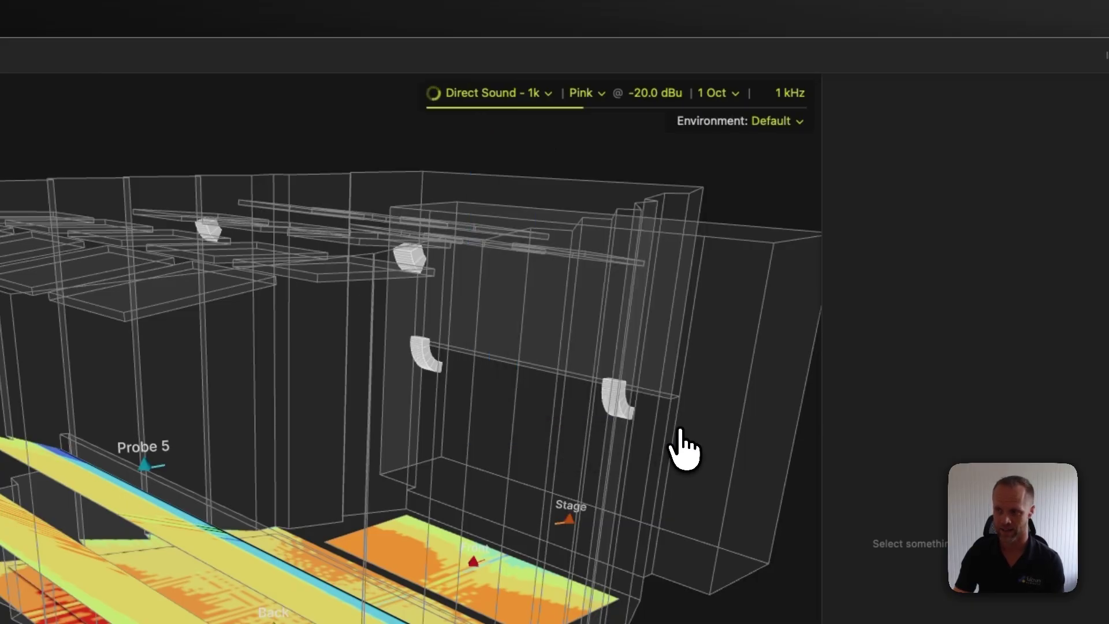